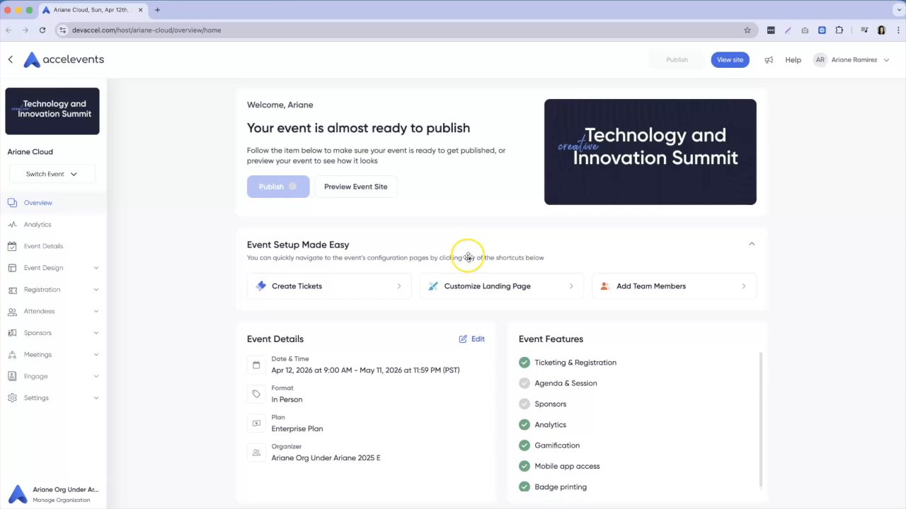
Go from the organization to My Enterprise's Integrations list and scroll down to the Google Sheet card.
{"action": "left_click", "coordinate": [47, 494]}
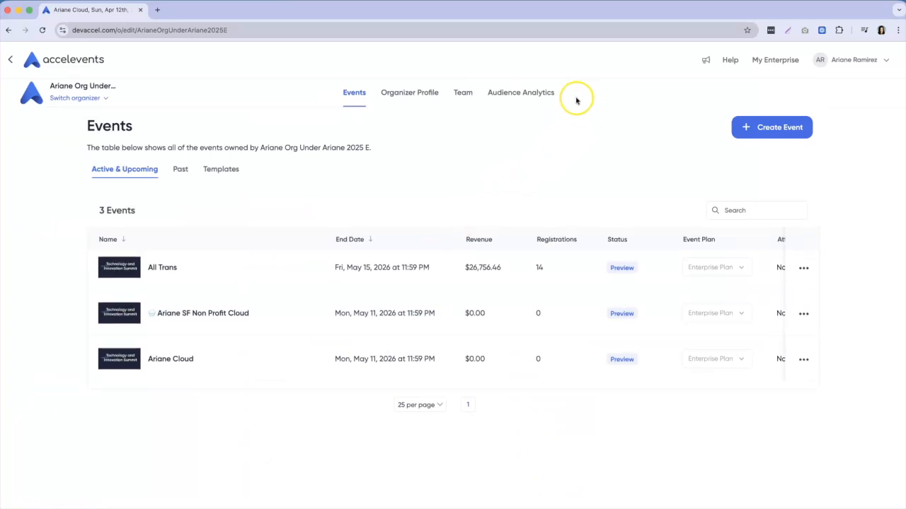
{"action": "left_click", "coordinate": [779, 61]}
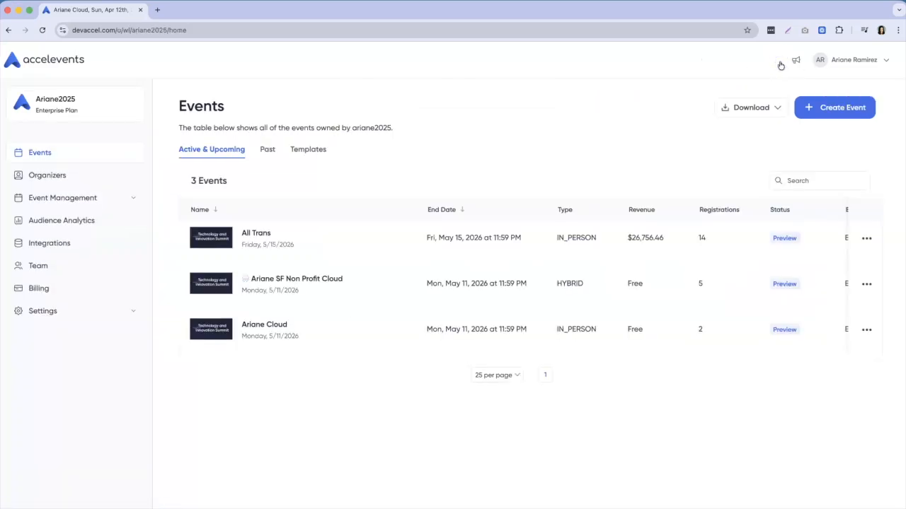
{"action": "left_click", "coordinate": [62, 243]}
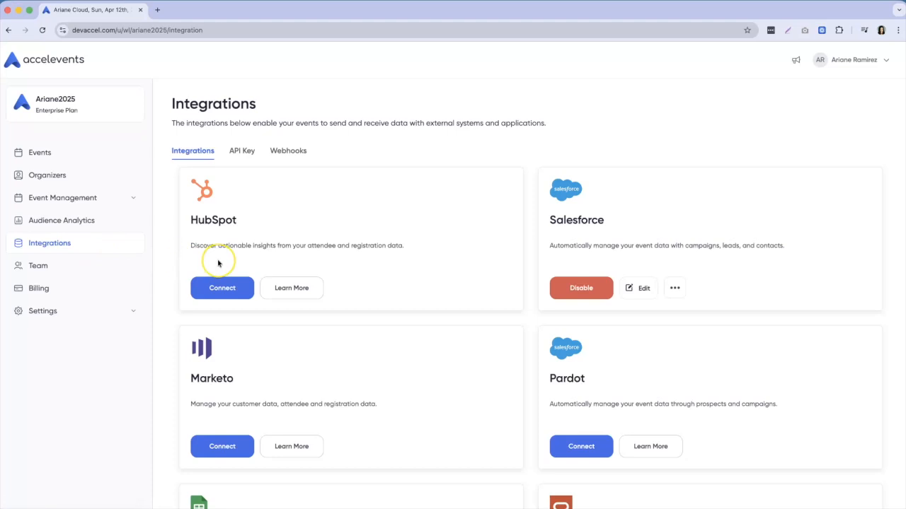
{"action": "scroll", "coordinate": [220, 260], "scroll_direction": "down", "scroll_amount": 2}
Connect Google Sheet, create a Google Drive authentication, and sign in with the first Google account.
{"action": "left_click", "coordinate": [212, 463]}
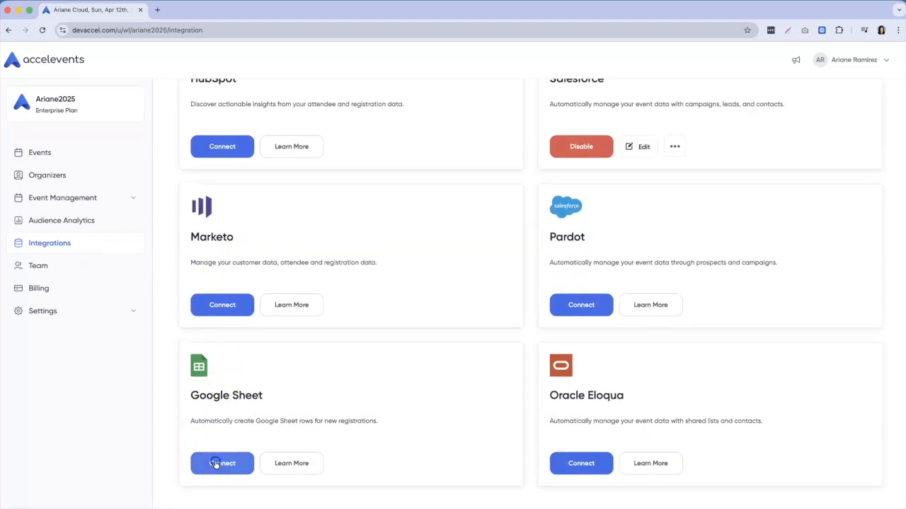
{"action": "left_click_drag", "start_coordinate": [69, 6], "coordinate": [100, 53]}
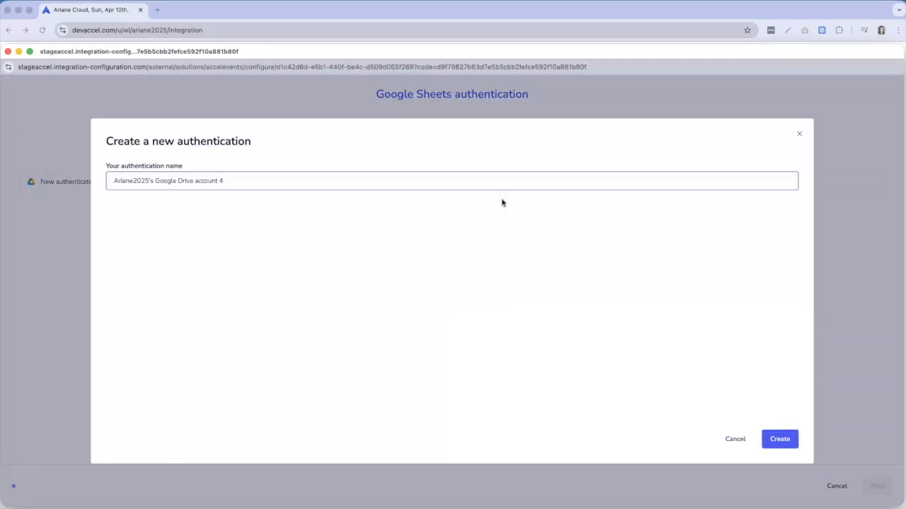
{"action": "left_click", "coordinate": [778, 441]}
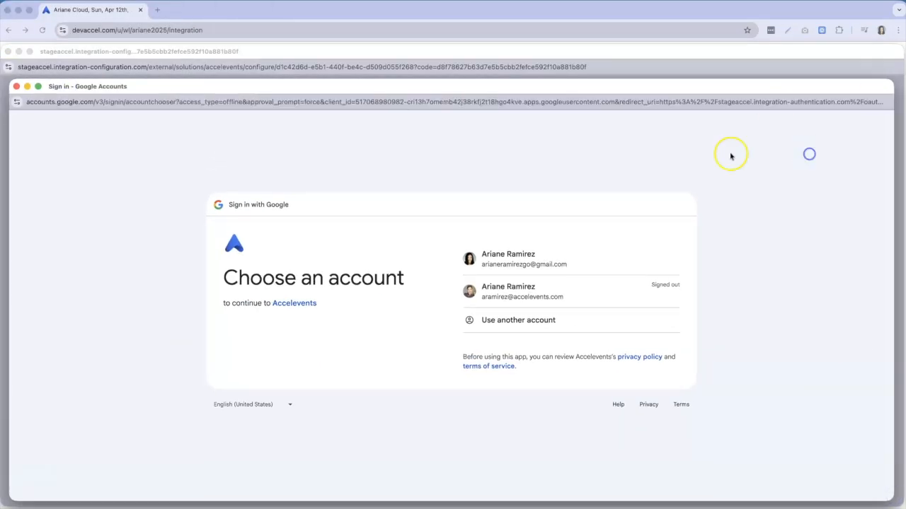
{"action": "left_click", "coordinate": [518, 270]}
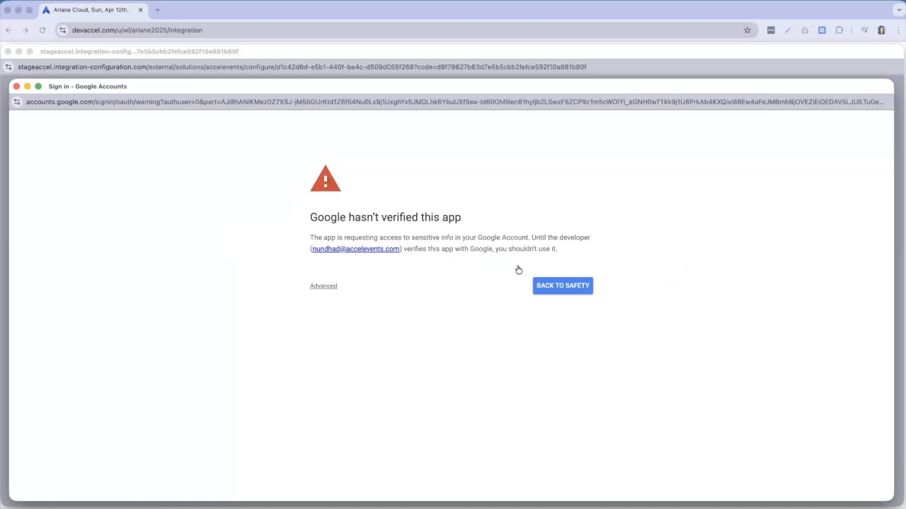
{"action": "left_click", "coordinate": [328, 286]}
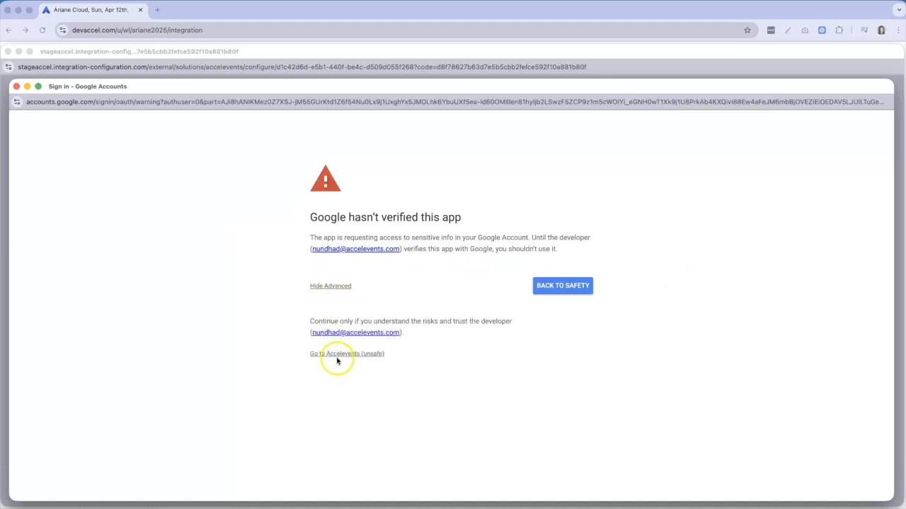
Check the sign-in web address, then continue to Accelevents despite the unverified-app warning.
{"action": "left_click", "coordinate": [582, 102]}
{"action": "left_click_drag", "start_coordinate": [605, 102], "coordinate": [725, 101]}
{"action": "left_click_drag", "start_coordinate": [826, 102], "coordinate": [894, 101]}
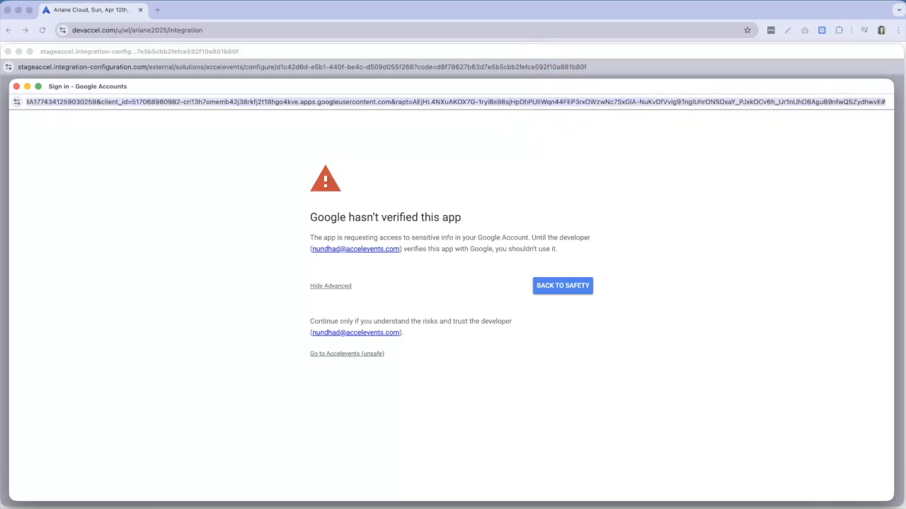
{"action": "left_click", "coordinate": [586, 336]}
{"action": "left_click", "coordinate": [332, 358]}
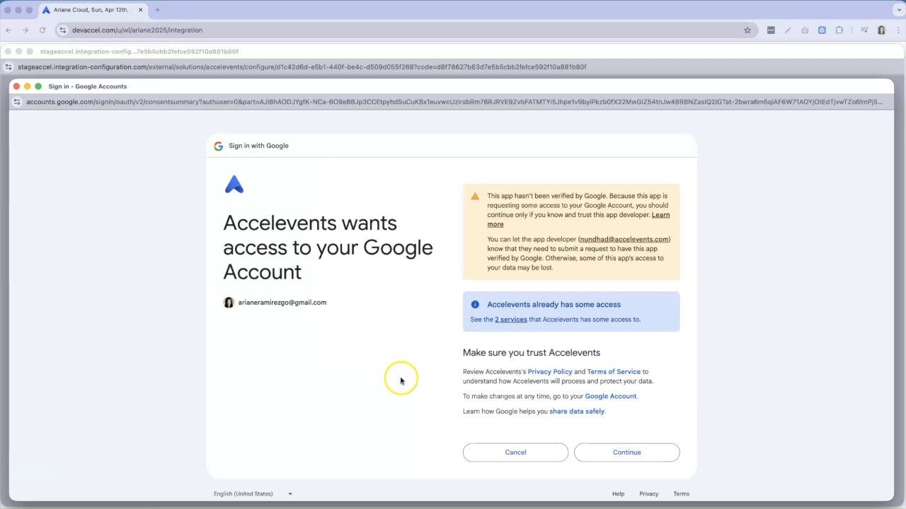
{"action": "left_click", "coordinate": [511, 320]}
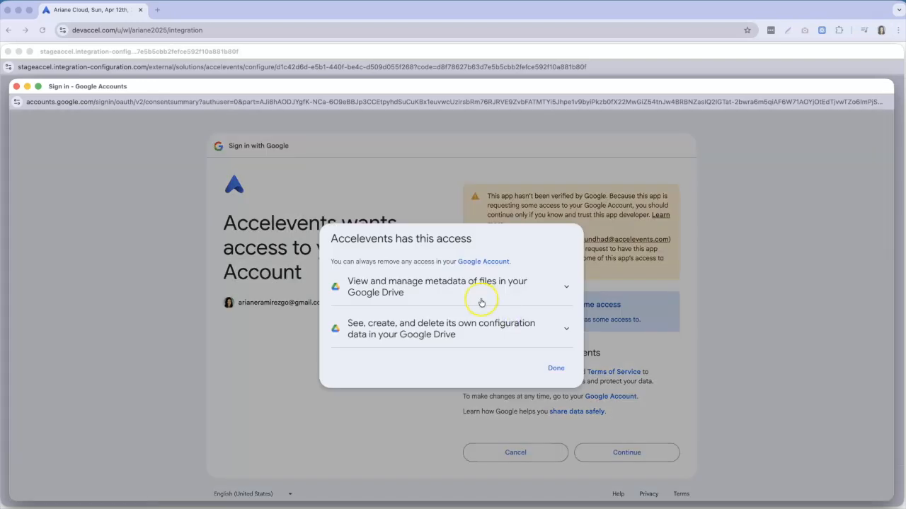
Review the Drive file-metadata and configuration-data permissions, then grant Accelevents access.
{"action": "left_click", "coordinate": [483, 292]}
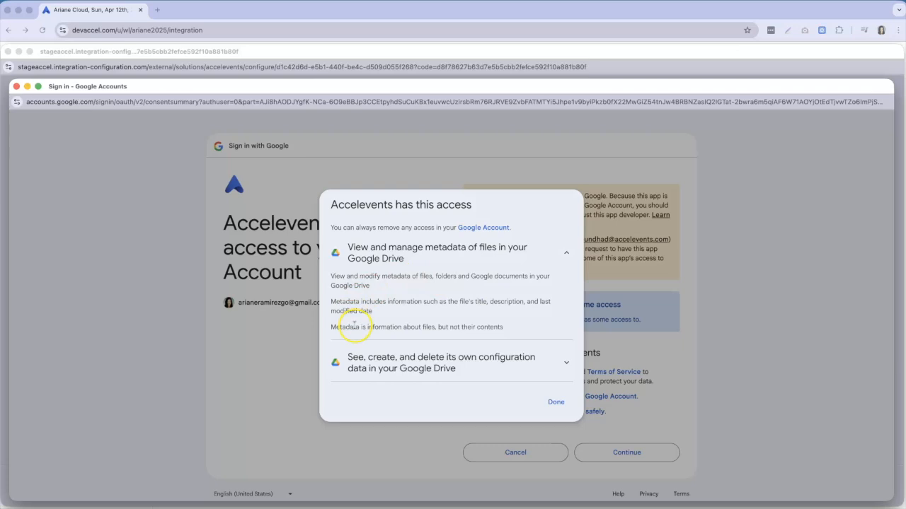
{"action": "left_click", "coordinate": [494, 364]}
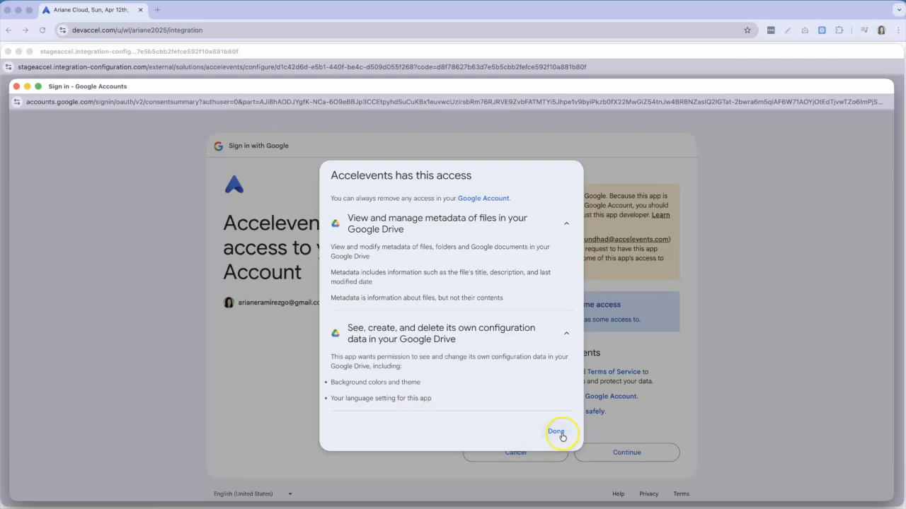
{"action": "left_click", "coordinate": [556, 431]}
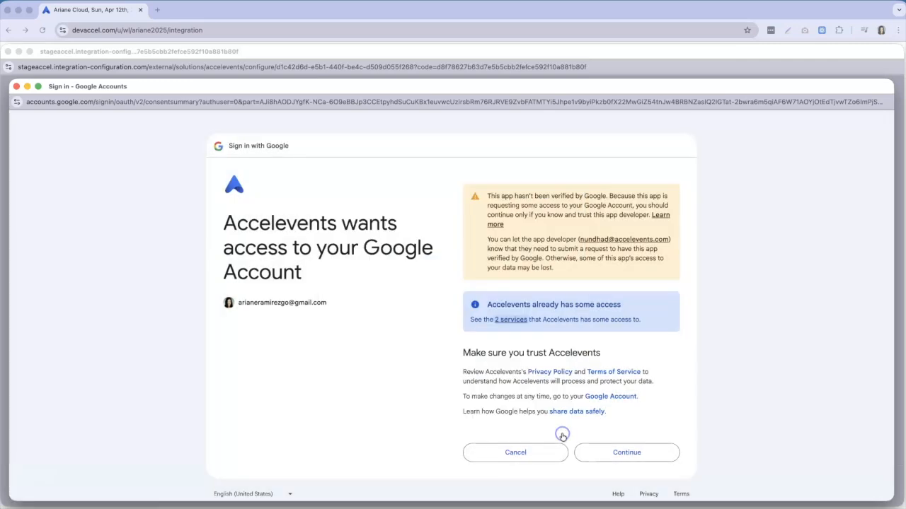
{"action": "left_click", "coordinate": [622, 455]}
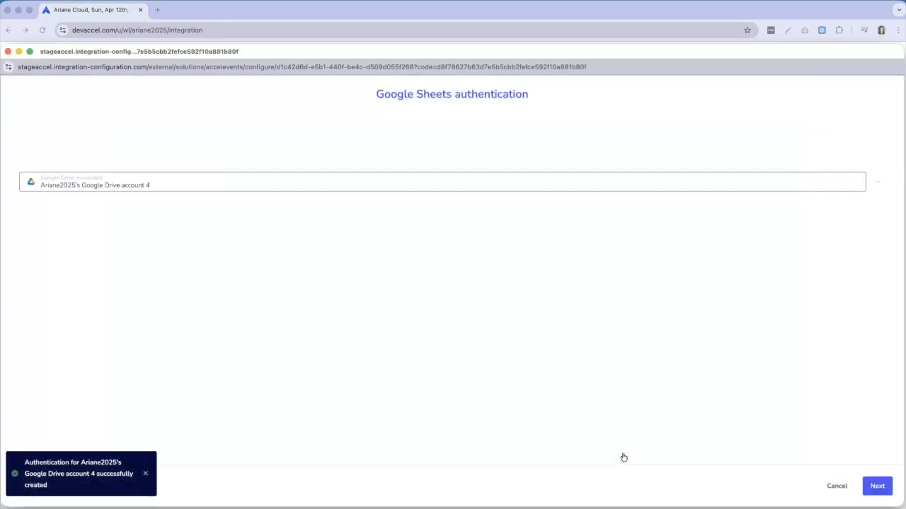
Advance past the Drive authentication and create a Google Sheets authentication in an enlarged sign-in window.
{"action": "left_click", "coordinate": [885, 487]}
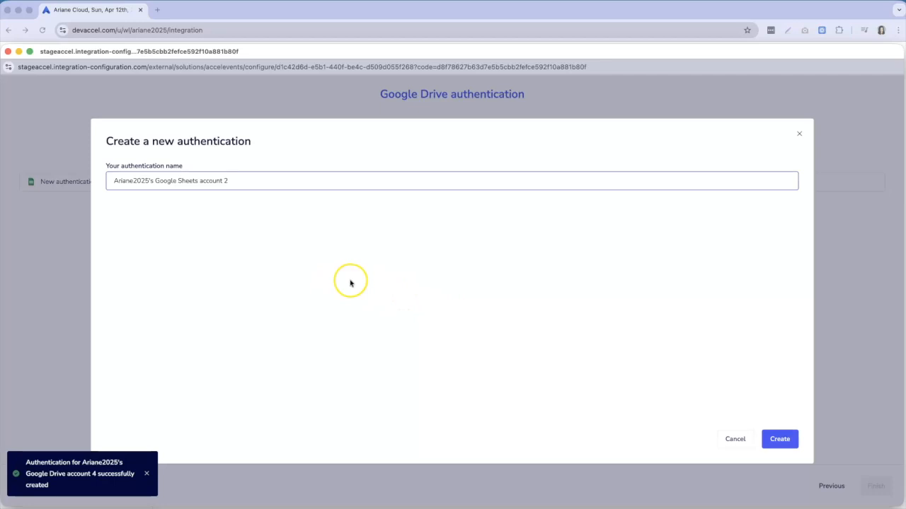
{"action": "left_click", "coordinate": [783, 439]}
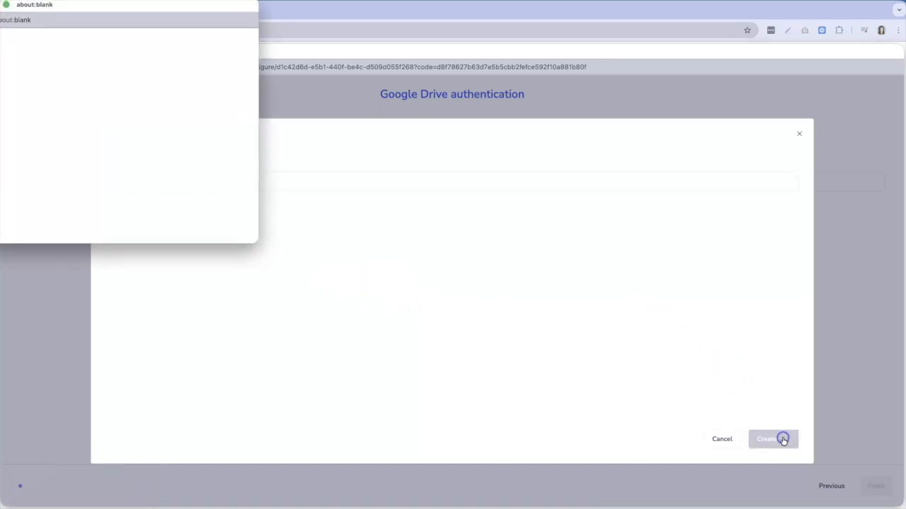
{"action": "left_click_drag", "start_coordinate": [12, 14], "coordinate": [60, 83]}
{"action": "left_click_drag", "start_coordinate": [278, 318], "coordinate": [895, 494]}
{"action": "left_click_drag", "start_coordinate": [857, 99], "coordinate": [895, 103]}
{"action": "left_click", "coordinate": [842, 153]}
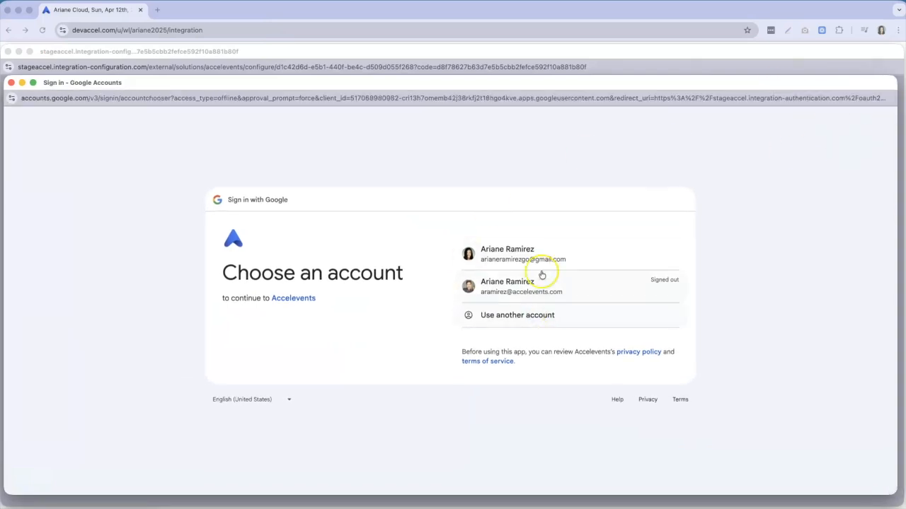
Sign in with the first Google account and proceed to Accelevents past the unverified-app warning.
{"action": "left_click", "coordinate": [522, 262]}
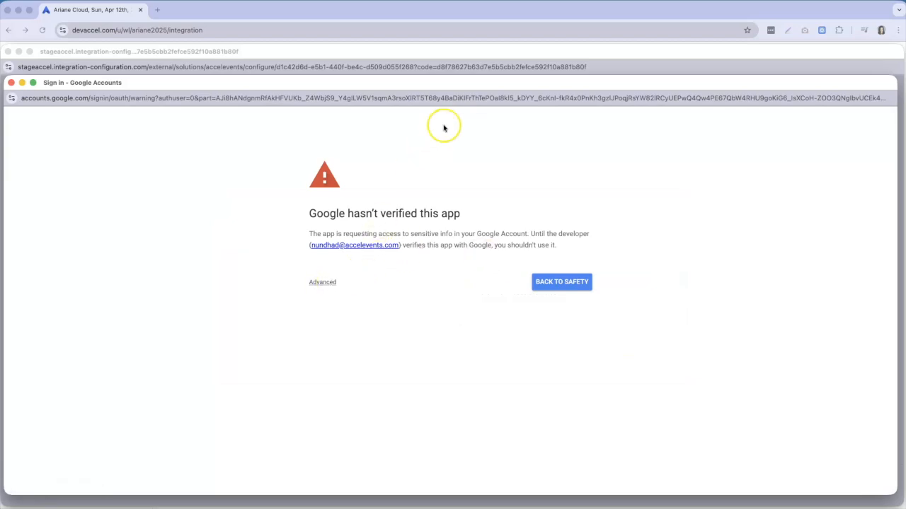
{"action": "left_click", "coordinate": [321, 281]}
{"action": "left_click", "coordinate": [819, 97]}
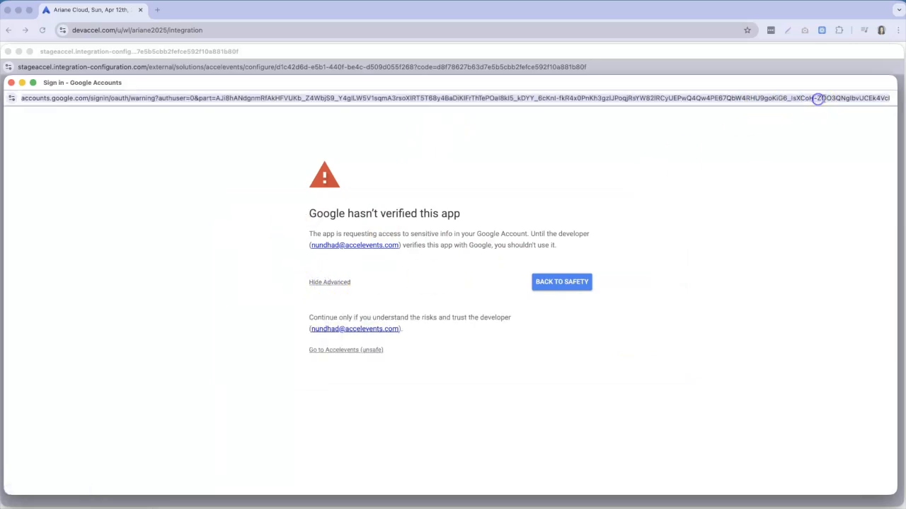
{"action": "left_click_drag", "start_coordinate": [849, 98], "coordinate": [893, 97]}
{"action": "left_click", "coordinate": [790, 242]}
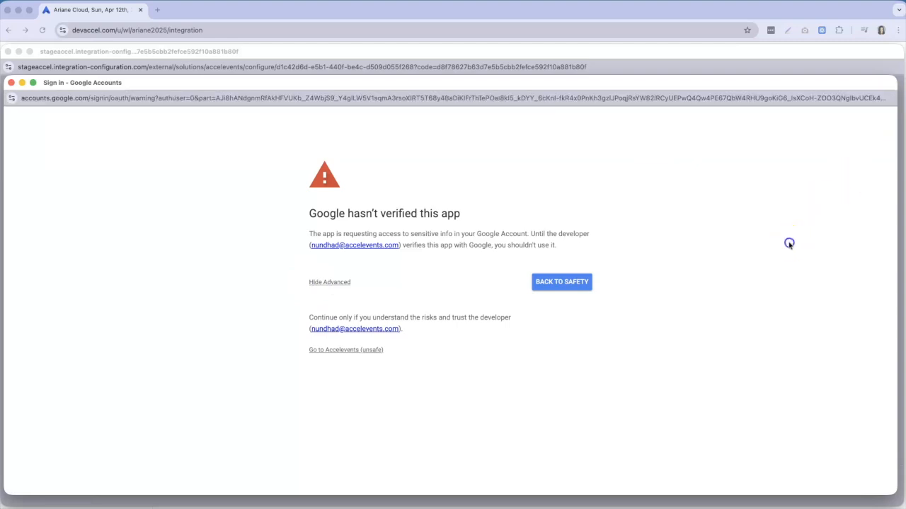
{"action": "left_click", "coordinate": [335, 354]}
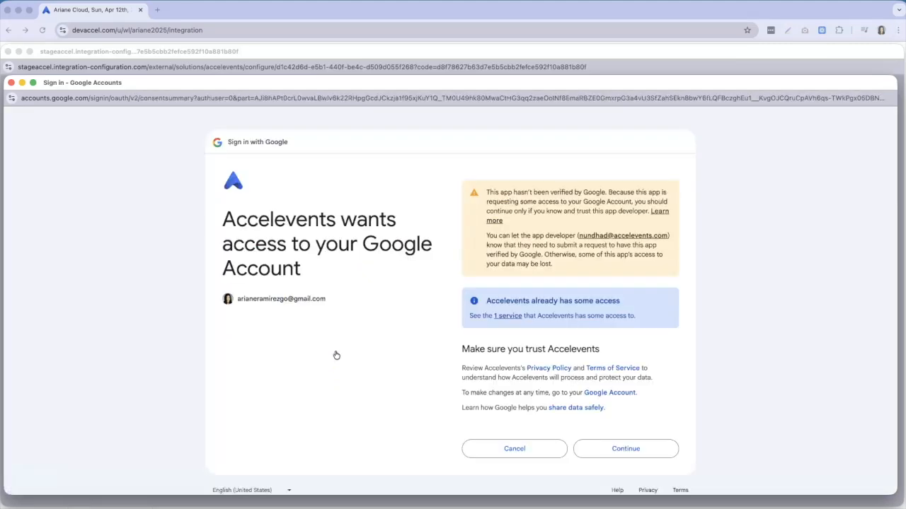
{"action": "left_click", "coordinate": [507, 316]}
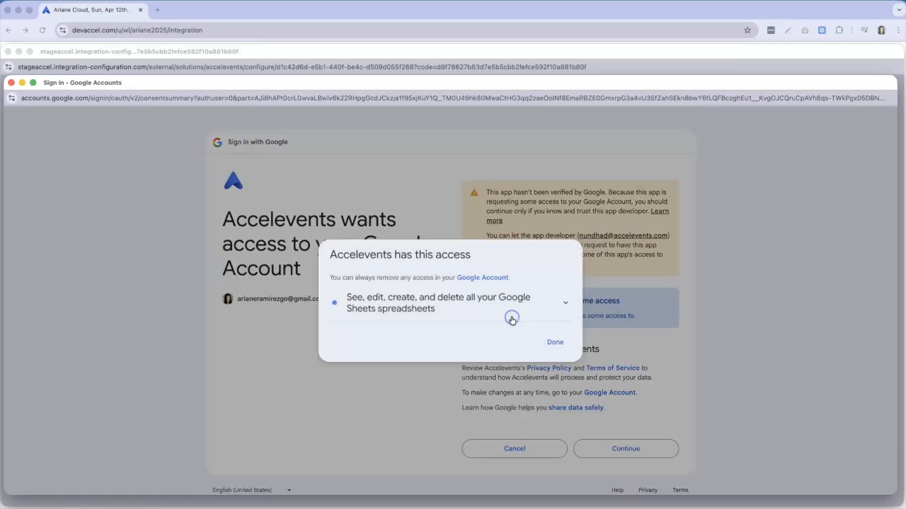
{"action": "left_click", "coordinate": [472, 316]}
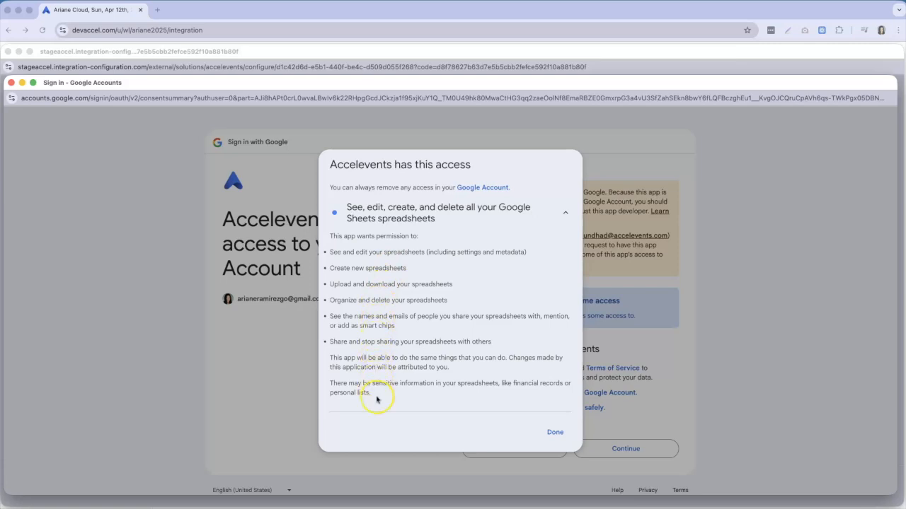
{"action": "left_click", "coordinate": [553, 432]}
{"action": "left_click", "coordinate": [628, 449]}
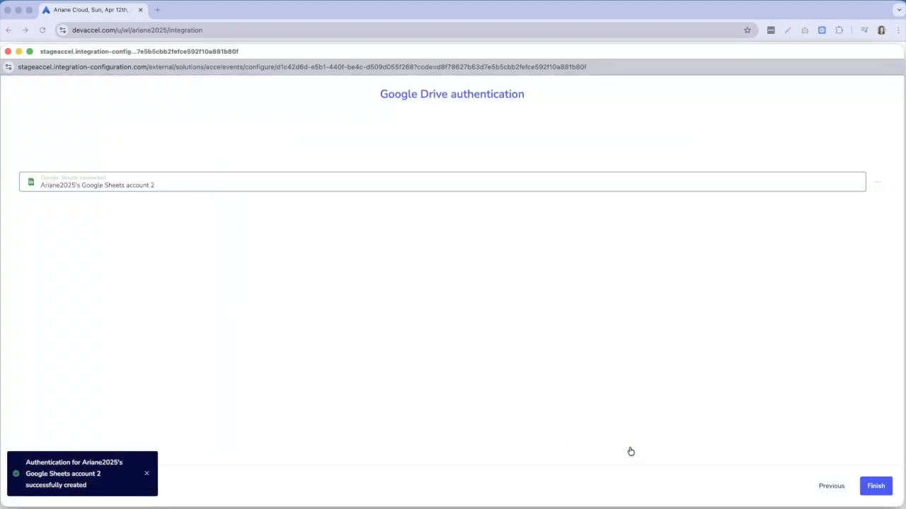
Finish the Google Drive authentication and scroll down to the now-enabled Google Sheet integration.
{"action": "left_click", "coordinate": [876, 488]}
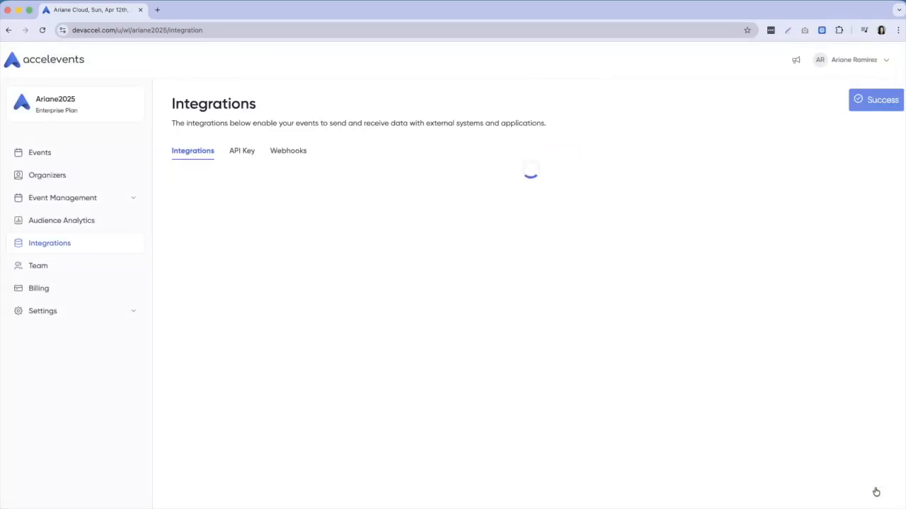
{"action": "scroll", "coordinate": [554, 423], "scroll_direction": "down", "scroll_amount": 3}
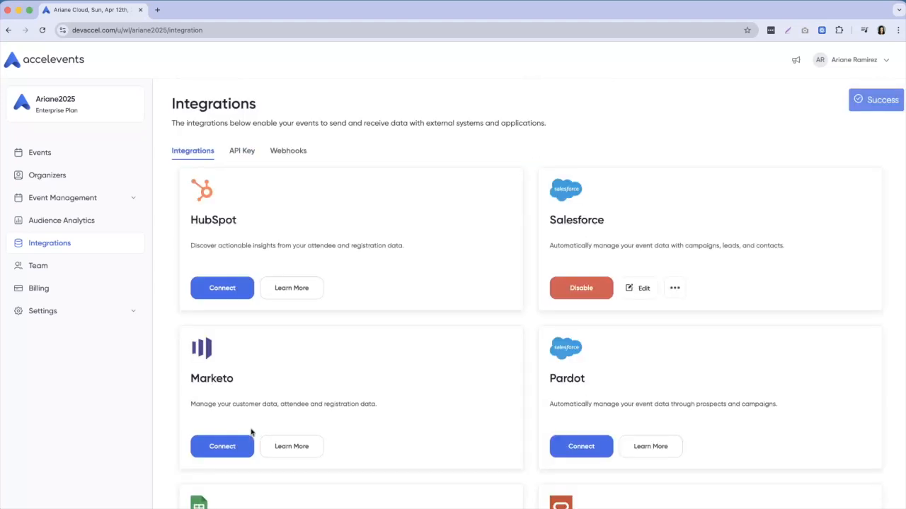
{"action": "scroll", "coordinate": [251, 433], "scroll_direction": "down", "scroll_amount": 3}
{"action": "left_click", "coordinate": [221, 439]}
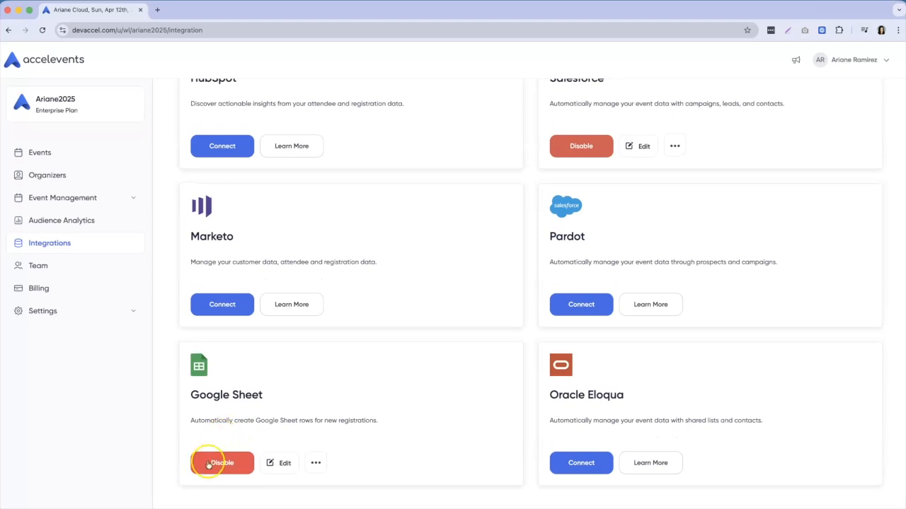
Open the Technology and Innovation Summit's Settings > Integrations and configure its Google Sheet mapping.
{"action": "left_click", "coordinate": [35, 151]}
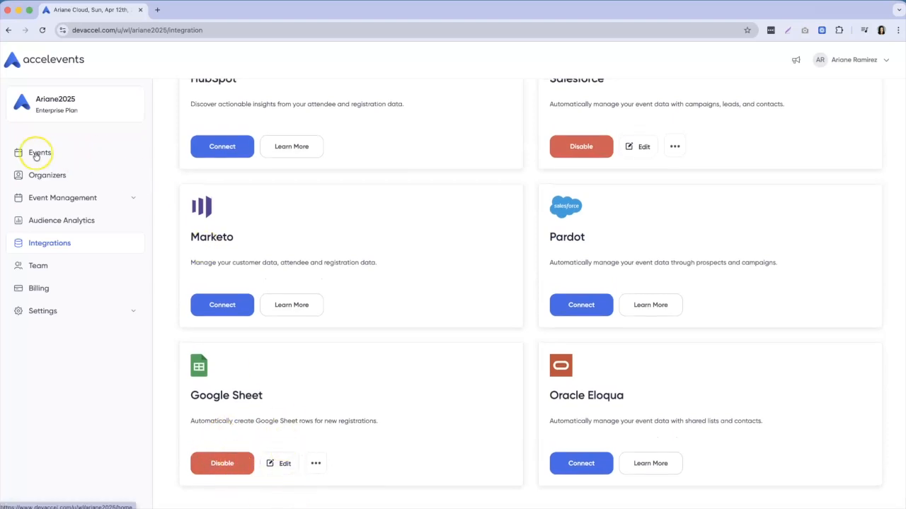
{"action": "left_click", "coordinate": [246, 327]}
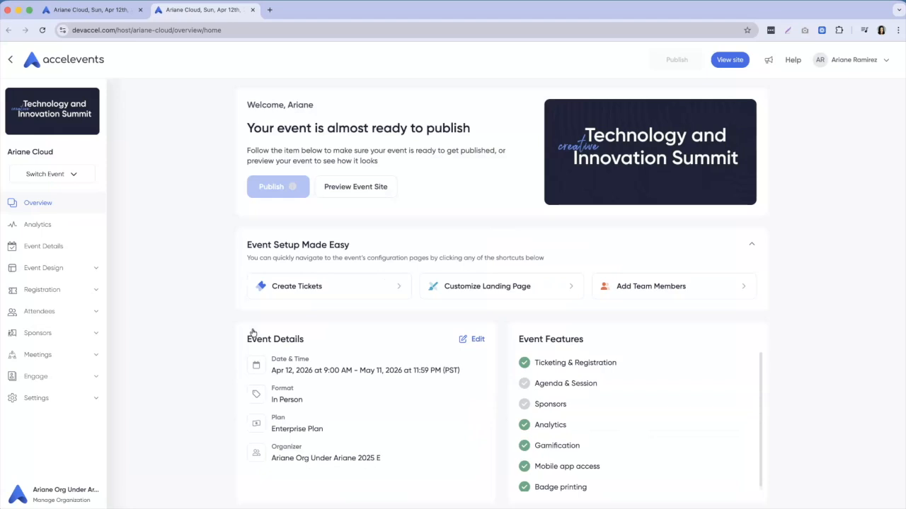
{"action": "left_click", "coordinate": [55, 398]}
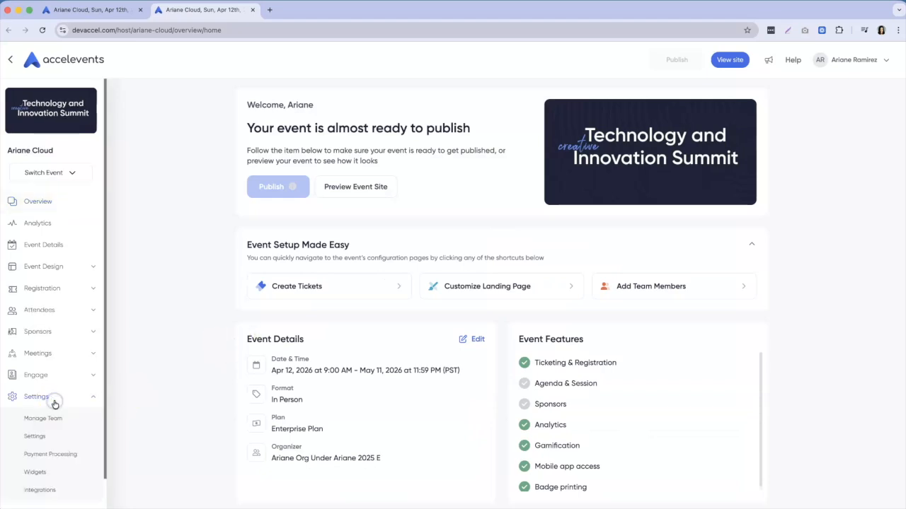
{"action": "left_click", "coordinate": [54, 448]}
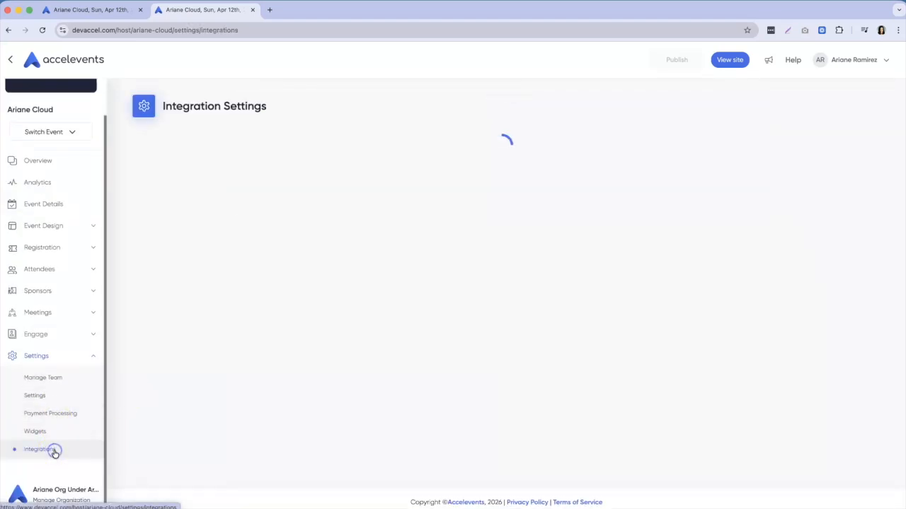
{"action": "left_click", "coordinate": [431, 427]}
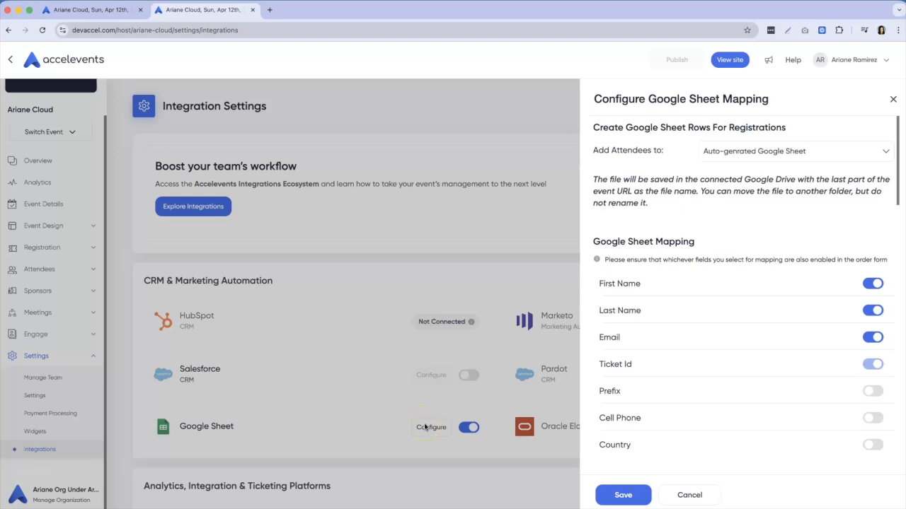
Browse the existing-sheet option, then keep attendees going to an auto-generated Google Sheet.
{"action": "left_click", "coordinate": [854, 153]}
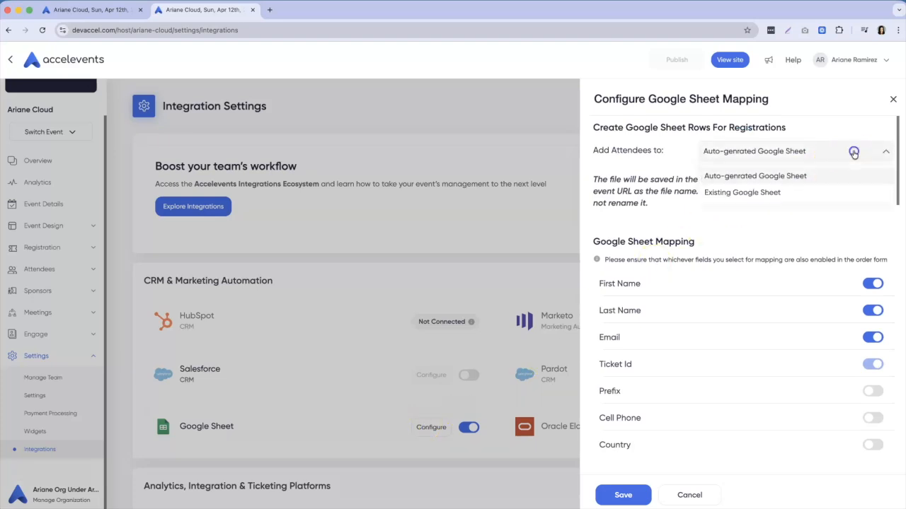
{"action": "left_click", "coordinate": [753, 196]}
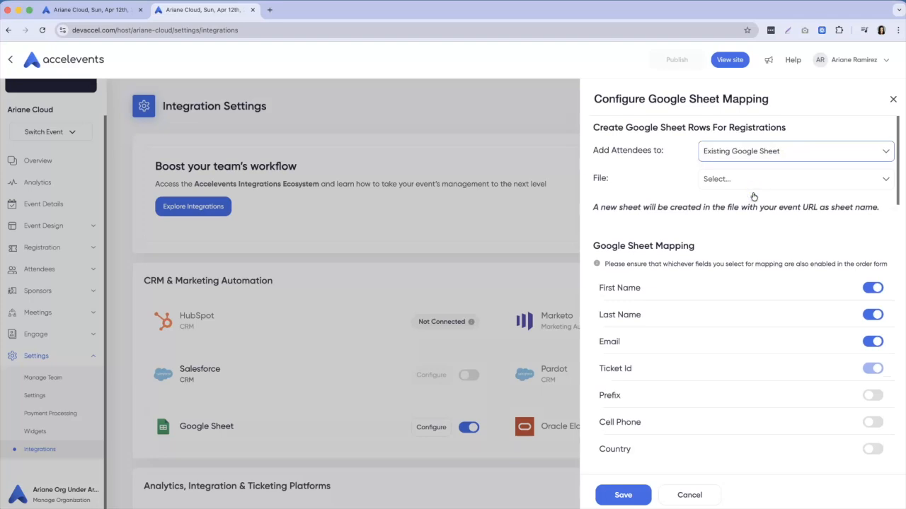
{"action": "left_click", "coordinate": [726, 186]}
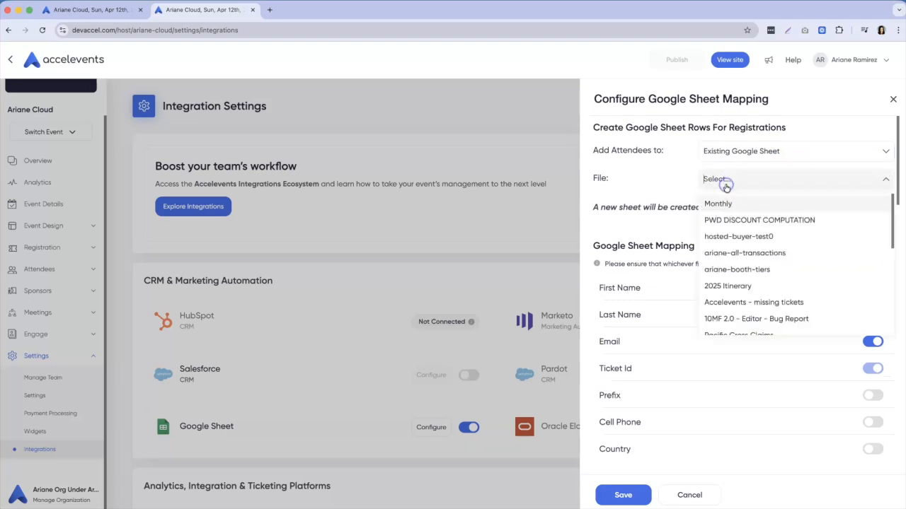
{"action": "scroll", "coordinate": [729, 237], "scroll_direction": "down", "scroll_amount": 5}
{"action": "scroll", "coordinate": [730, 243], "scroll_direction": "down", "scroll_amount": 3}
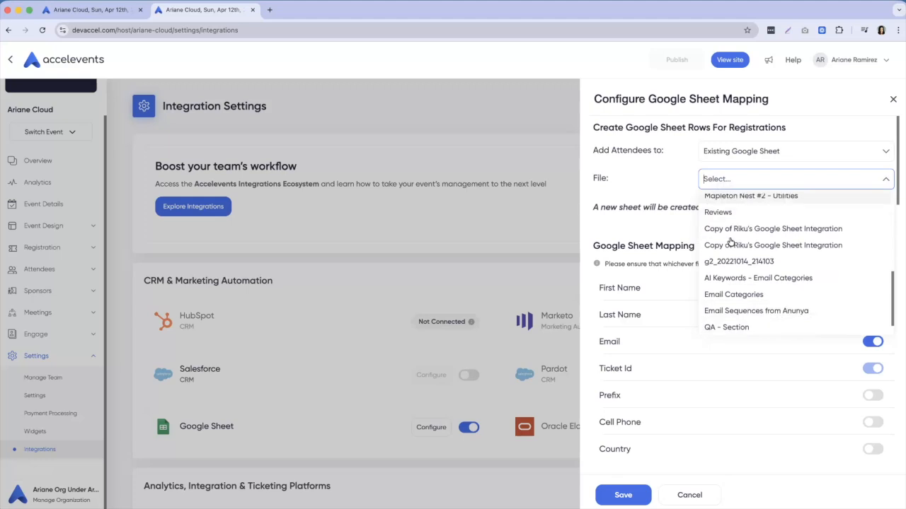
{"action": "scroll", "coordinate": [731, 242], "scroll_direction": "up", "scroll_amount": 8}
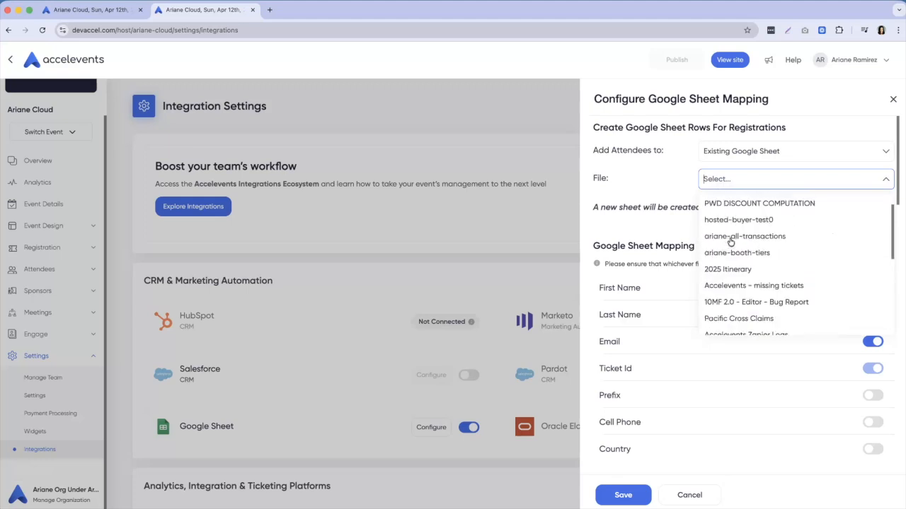
{"action": "left_click", "coordinate": [648, 172]}
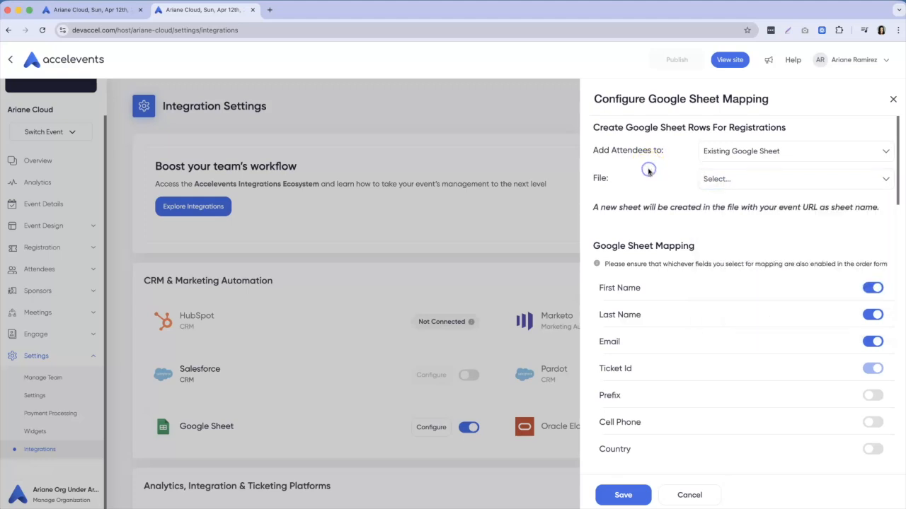
{"action": "left_click", "coordinate": [847, 152]}
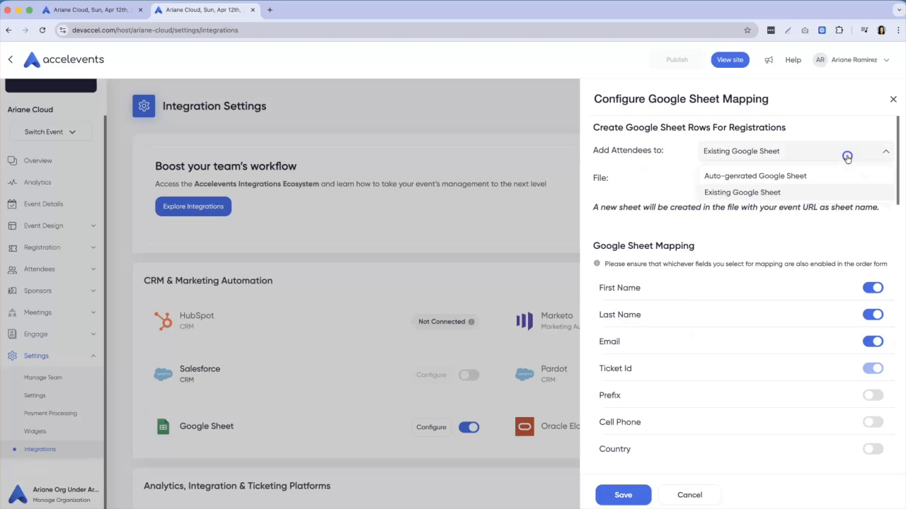
{"action": "left_click", "coordinate": [780, 176]}
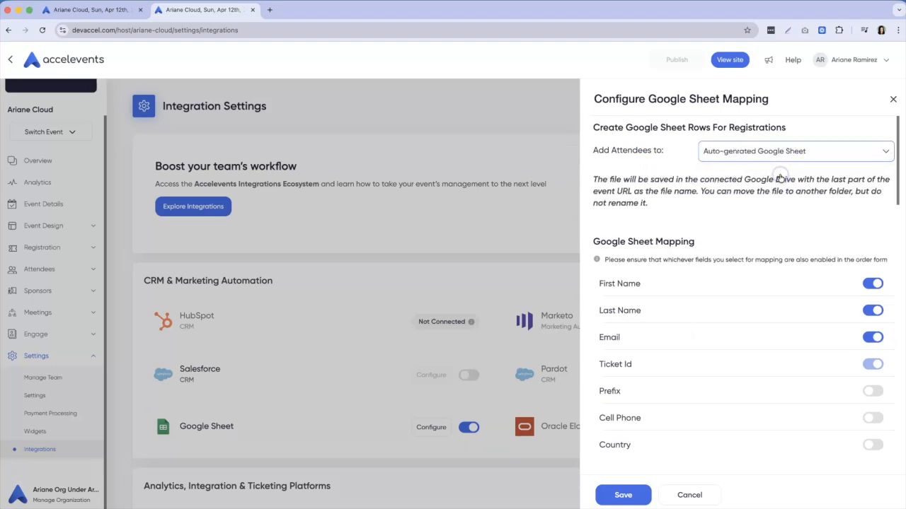
Switch on Organization and Job Title in the mapping and save it.
{"action": "scroll", "coordinate": [756, 320], "scroll_direction": "down", "scroll_amount": 3}
{"action": "scroll", "coordinate": [756, 322], "scroll_direction": "down", "scroll_amount": 2}
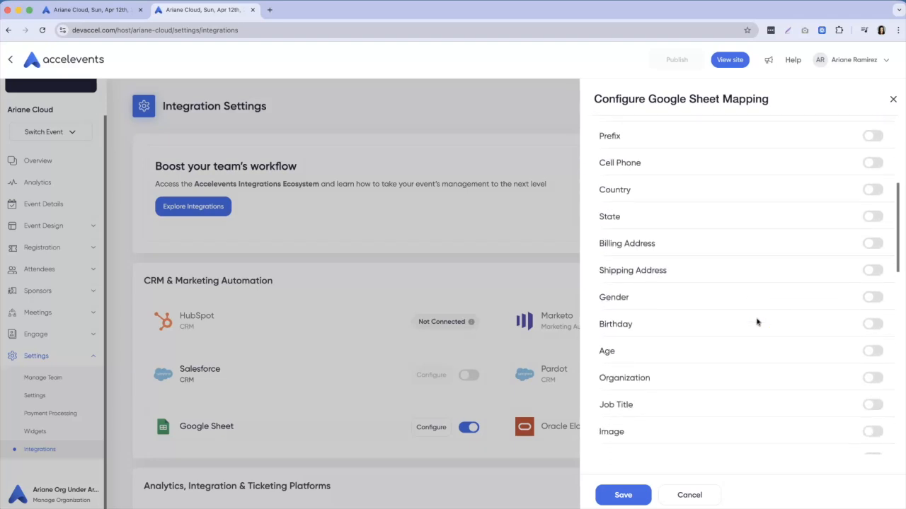
{"action": "left_click", "coordinate": [874, 344]}
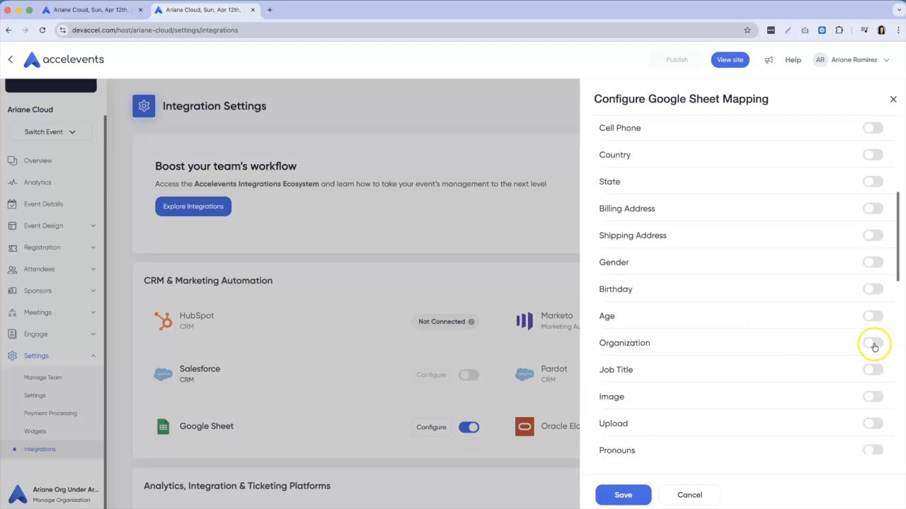
{"action": "left_click", "coordinate": [874, 371]}
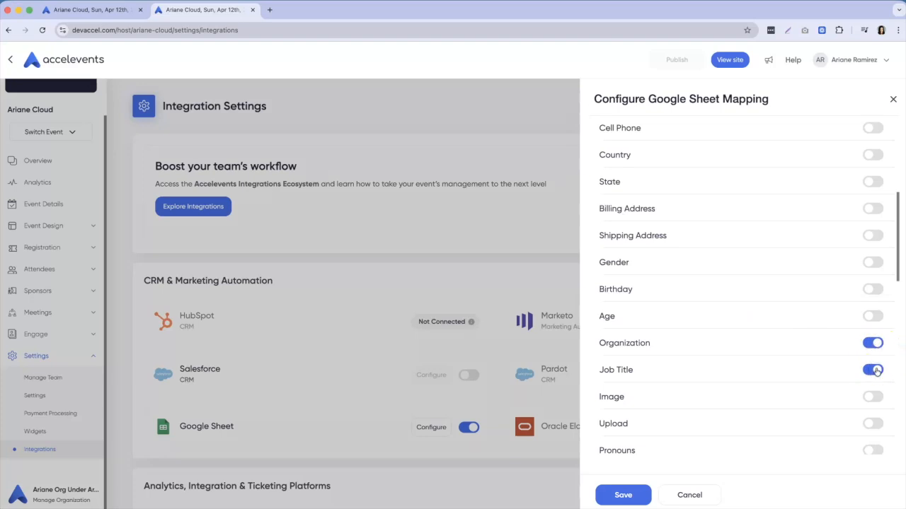
{"action": "scroll", "coordinate": [825, 375], "scroll_direction": "down", "scroll_amount": 10}
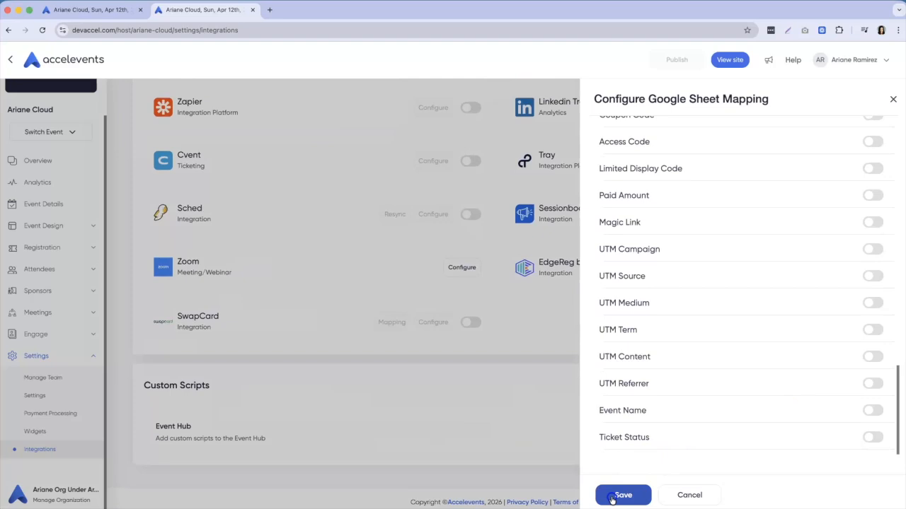
{"action": "left_click", "coordinate": [617, 495]}
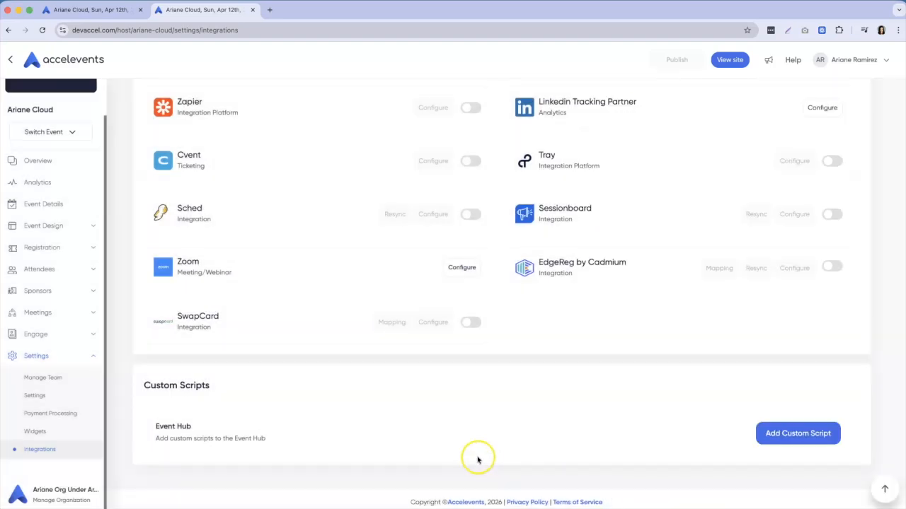
Open the public event site and start registering for one Free Admission ticket.
{"action": "left_click", "coordinate": [734, 60]}
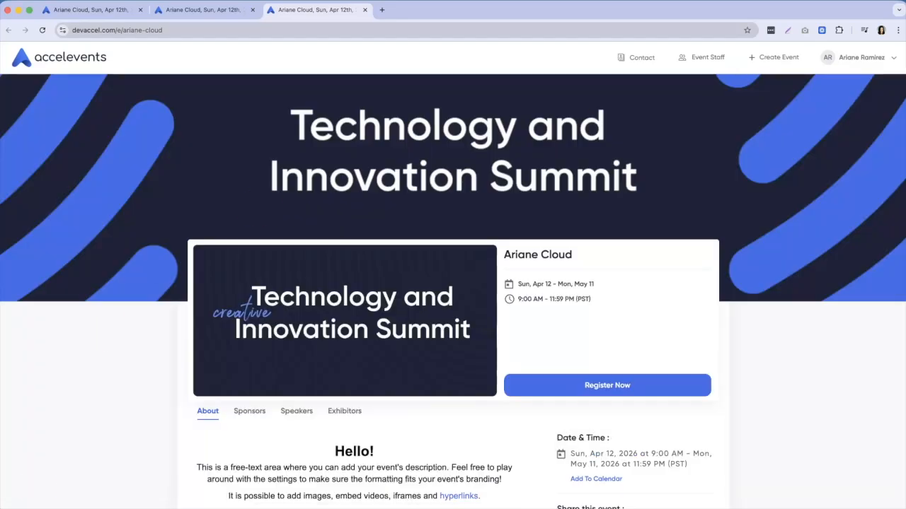
{"action": "left_click", "coordinate": [594, 385]}
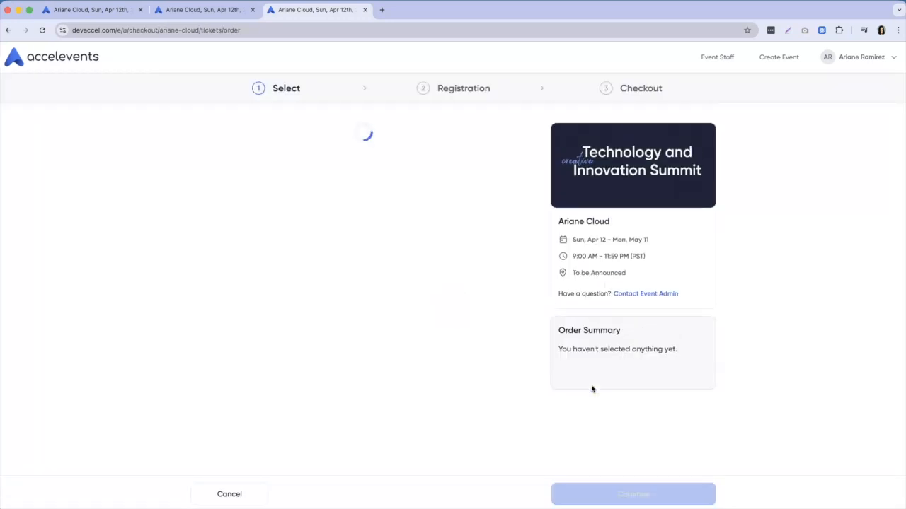
{"action": "left_click", "coordinate": [508, 177]}
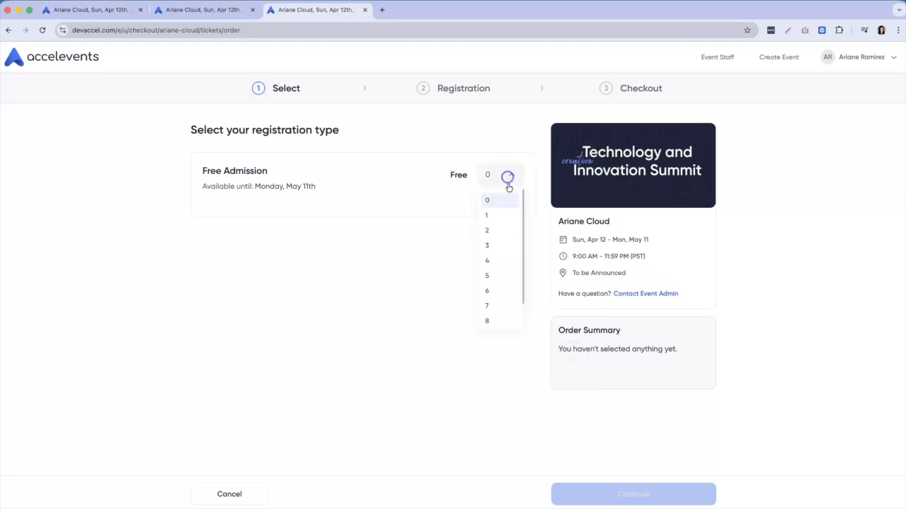
{"action": "left_click", "coordinate": [496, 216]}
{"action": "left_click", "coordinate": [613, 493]}
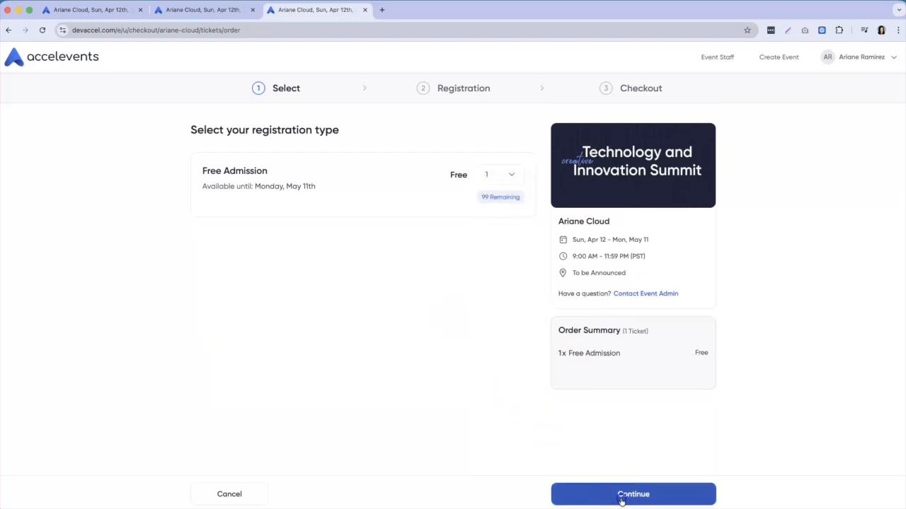
Set Organization to Accelevents and Job Title to Customer Support, then submit the order.
{"action": "left_click", "coordinate": [217, 378]}
{"action": "left_click", "coordinate": [255, 404]}
{"action": "left_click", "coordinate": [225, 421]}
{"action": "left_click", "coordinate": [272, 467]}
{"action": "left_click", "coordinate": [610, 494]}
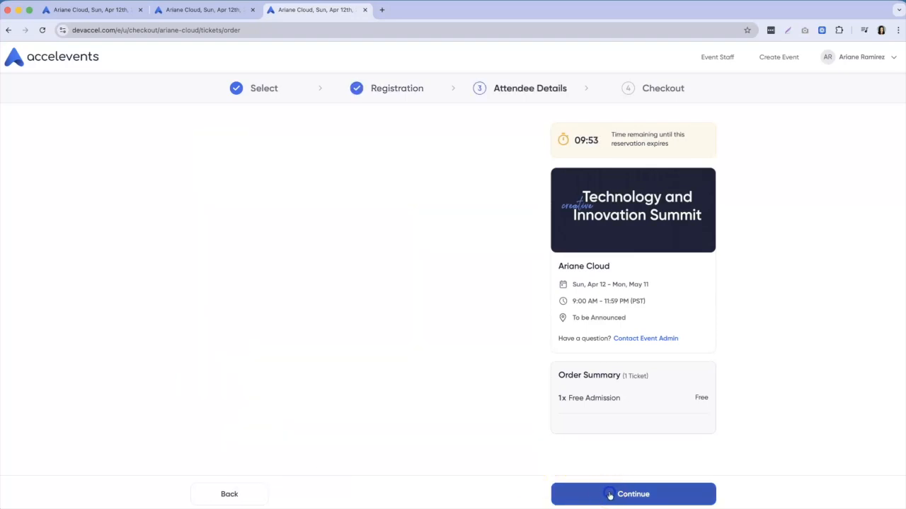
{"action": "left_click", "coordinate": [610, 494]}
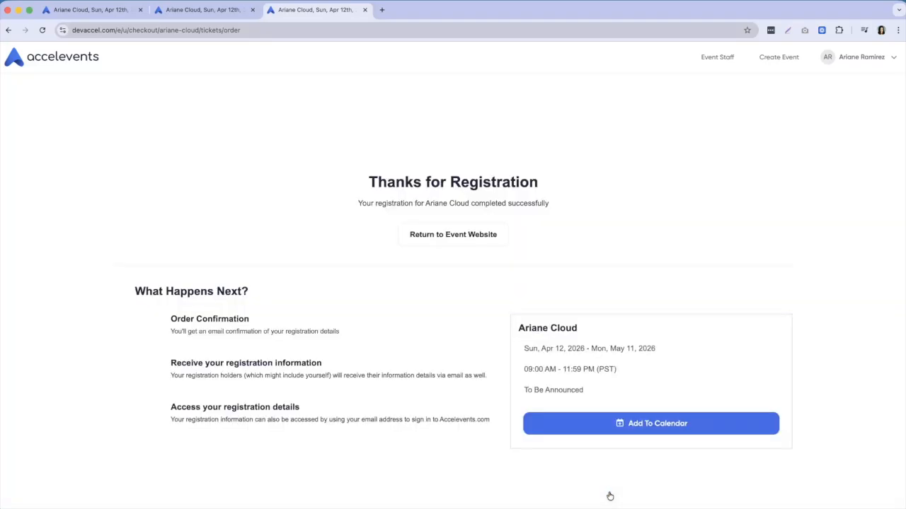
{"action": "key", "text": "super+t"}
Search Google Drive for 'ariane' and open the ariane-cloud spreadsheet.
{"action": "left_click", "coordinate": [44, 48]}
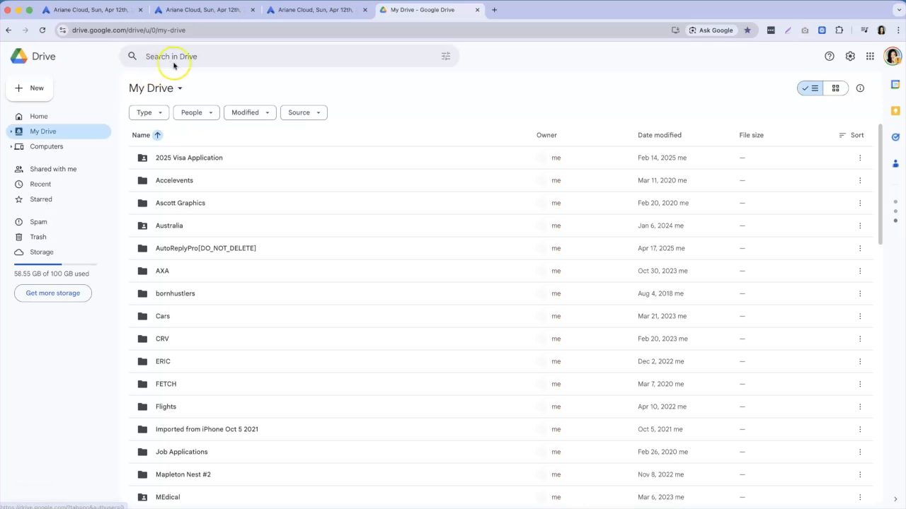
{"action": "left_click", "coordinate": [163, 60]}
{"action": "type", "text": "ariane"}
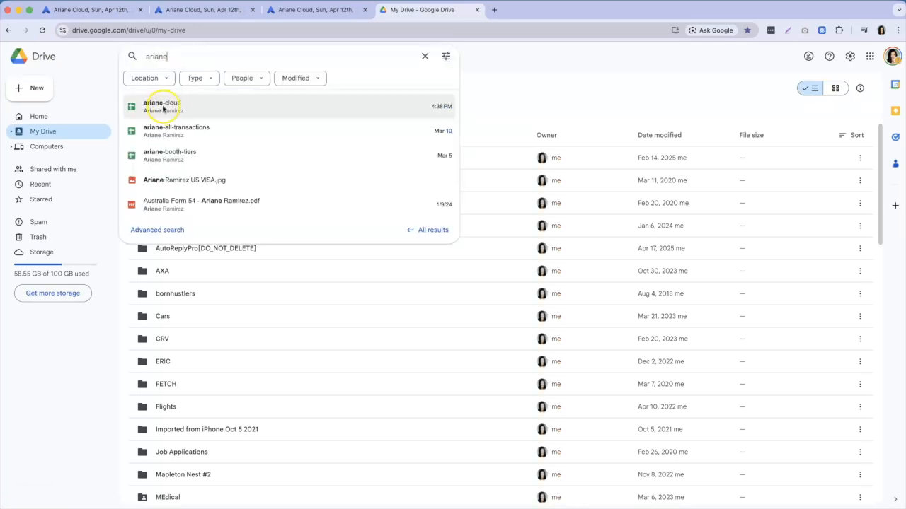
{"action": "left_click", "coordinate": [162, 108]}
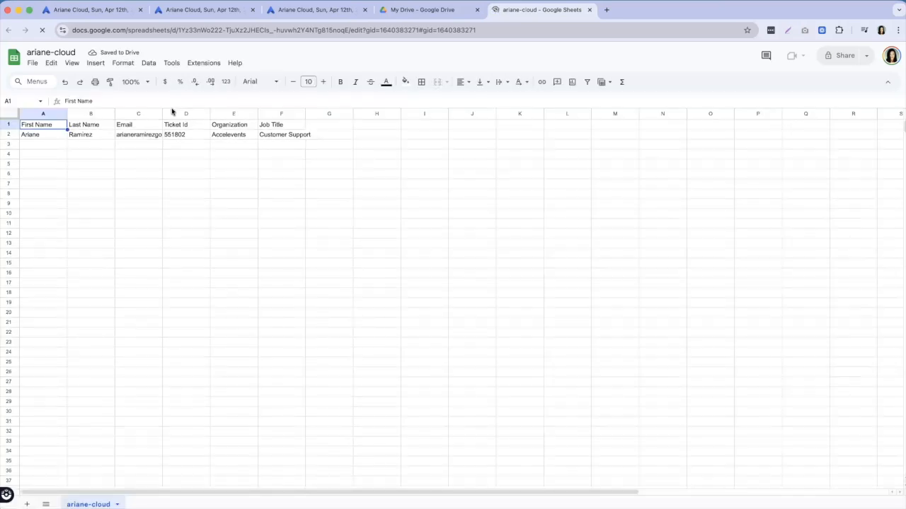
Review the header and test registration rows, then return to the Accelevents Orders list.
{"action": "left_click_drag", "start_coordinate": [43, 125], "coordinate": [283, 137]}
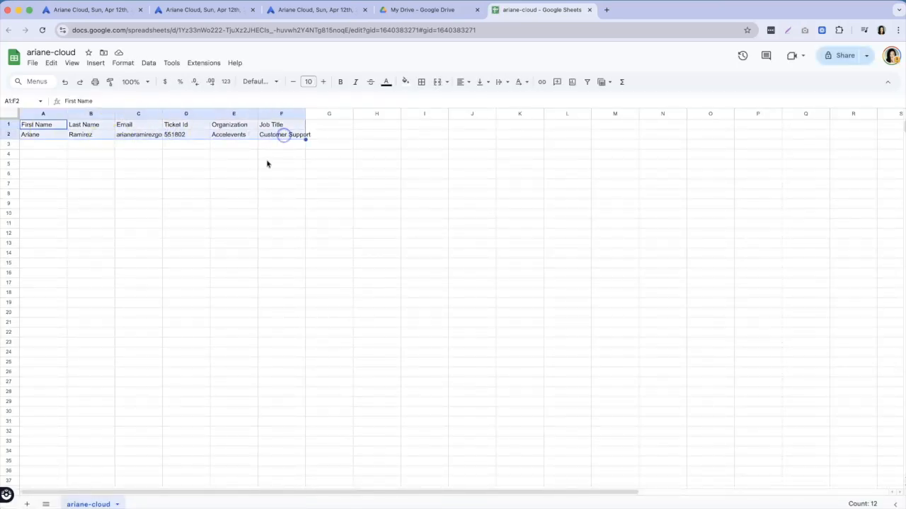
{"action": "left_click", "coordinate": [265, 165]}
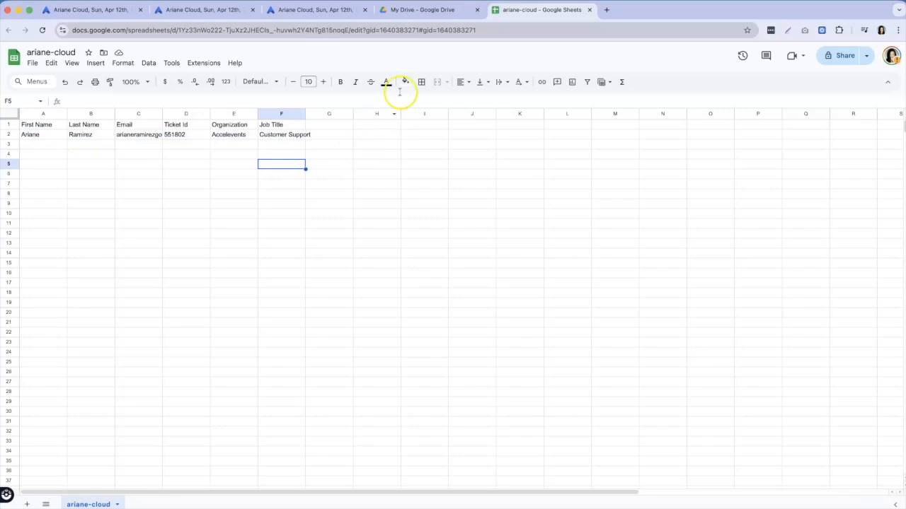
{"action": "left_click", "coordinate": [179, 10]}
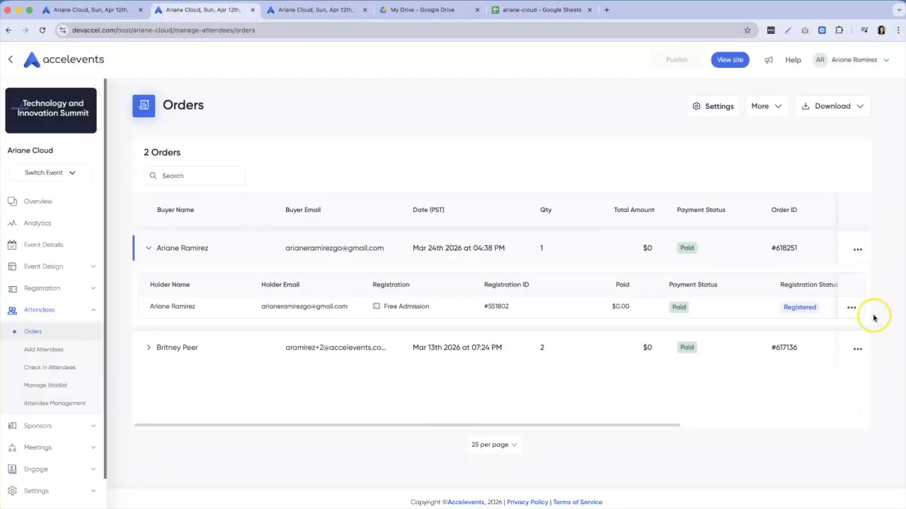
Through Edit holder info, replace the holder's Job Title 'Customer Support' with 'Customer Experience Manager' and update.
{"action": "left_click", "coordinate": [852, 309]}
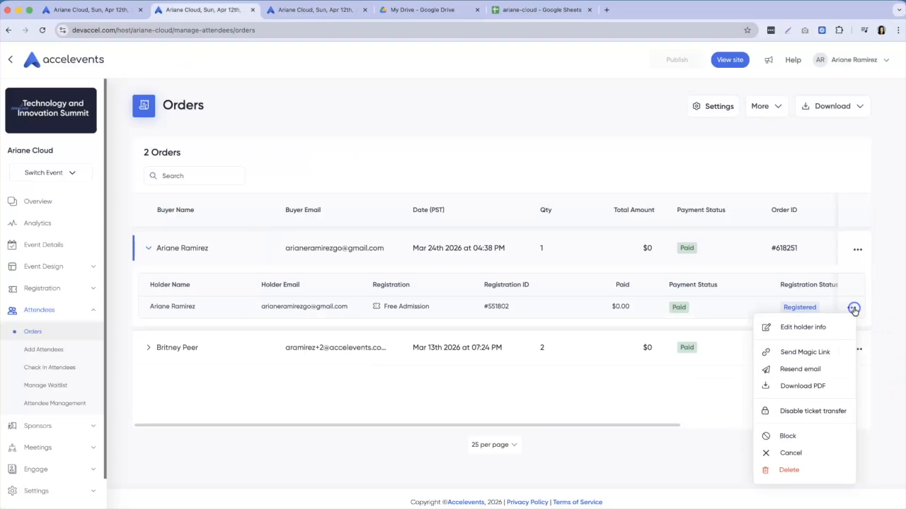
{"action": "left_click", "coordinate": [805, 331]}
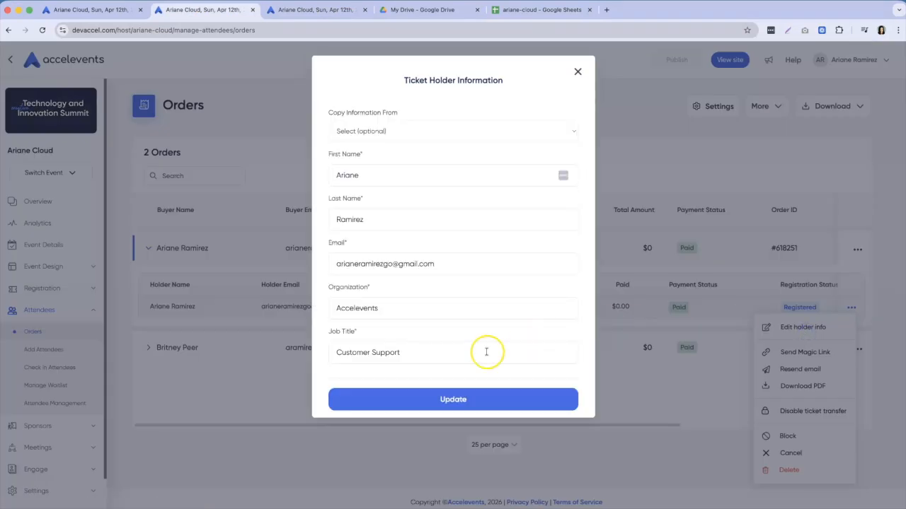
{"action": "left_click", "coordinate": [438, 356]}
{"action": "left_click_drag", "start_coordinate": [438, 354], "coordinate": [373, 351]}
{"action": "key", "text": "BackSpace"}
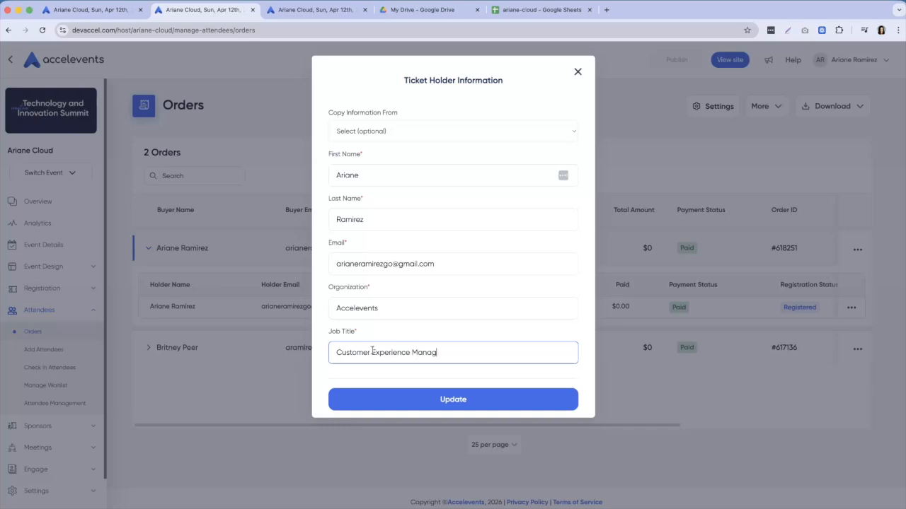
{"action": "left_click", "coordinate": [451, 401]}
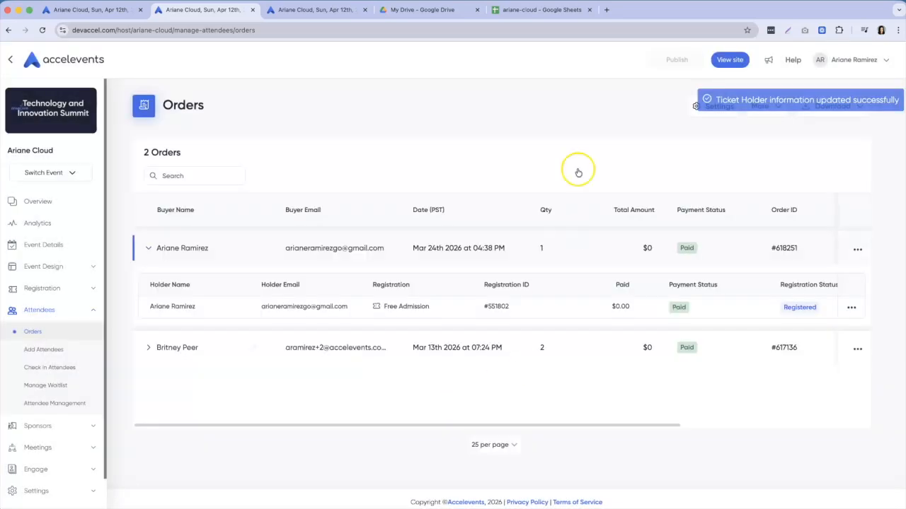
{"action": "left_click", "coordinate": [532, 10]}
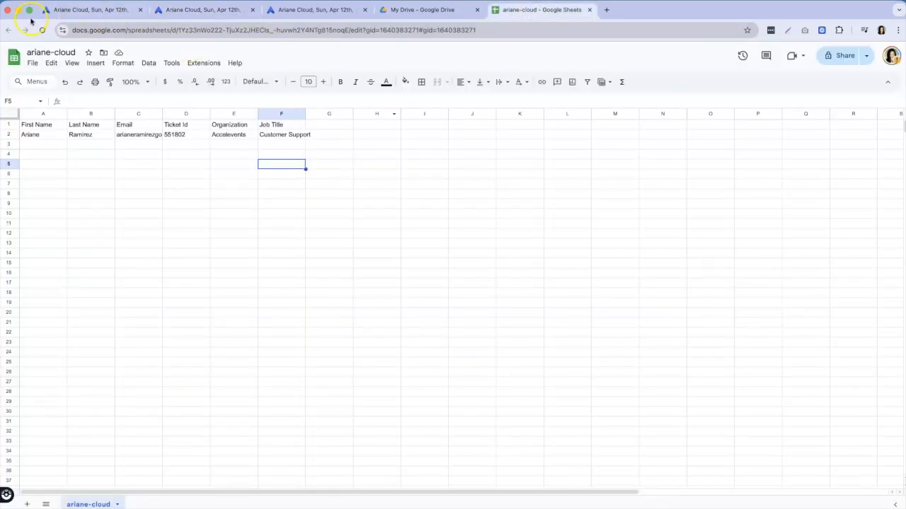
Select cell F2 to verify it now reads Customer Experience Manager.
{"action": "left_click", "coordinate": [270, 139]}
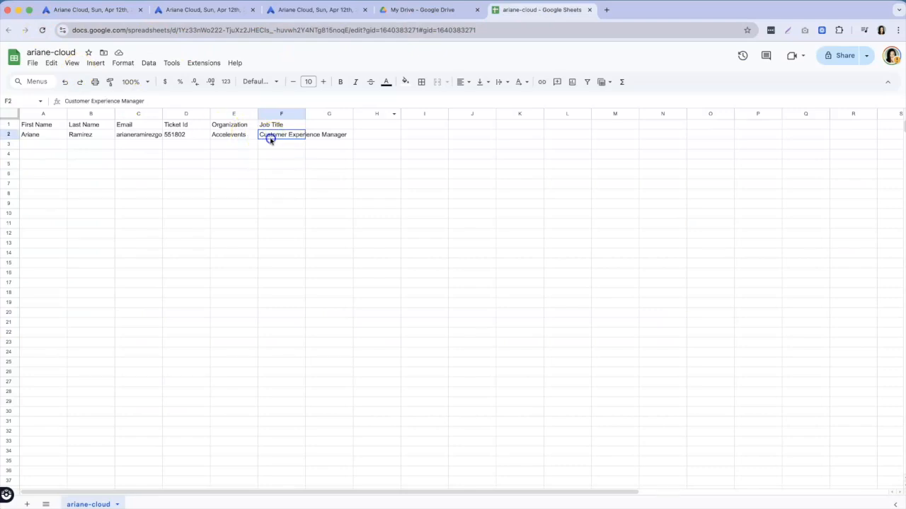